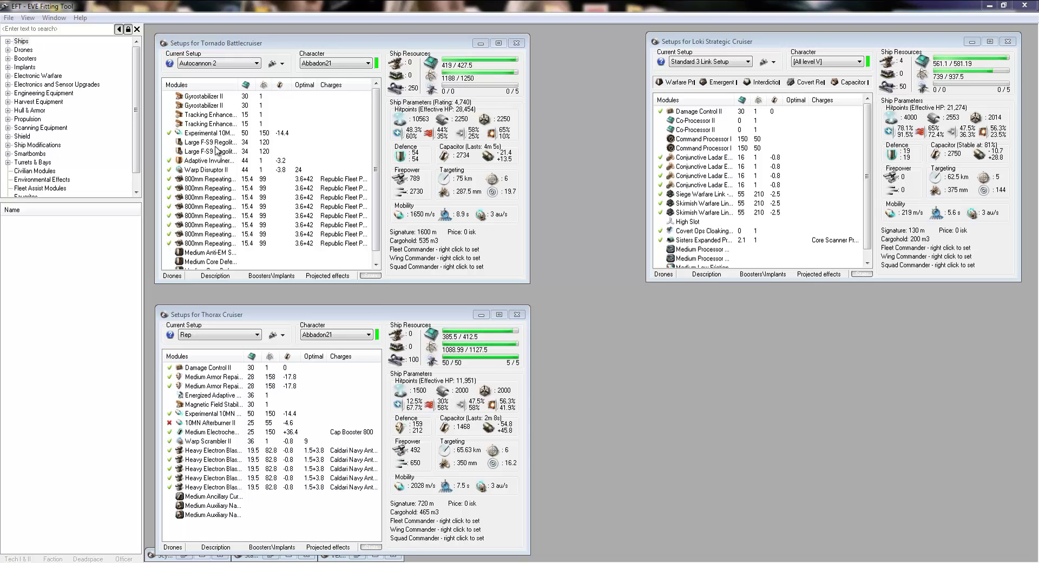
- Create a new DPS graph and add the Tornado - Autocannon 2 setup as its attacker
click(8, 17)
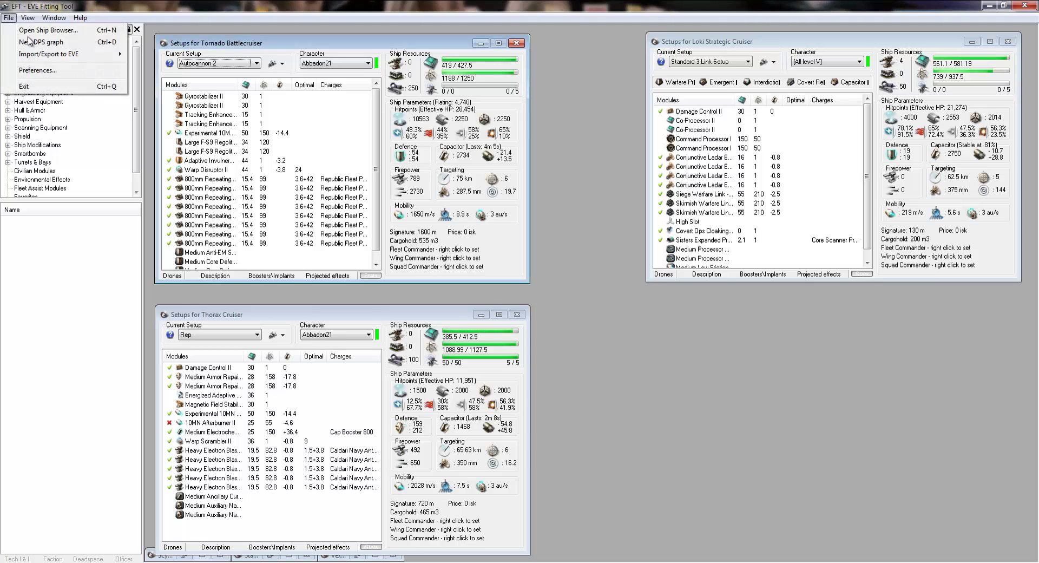
click(36, 44)
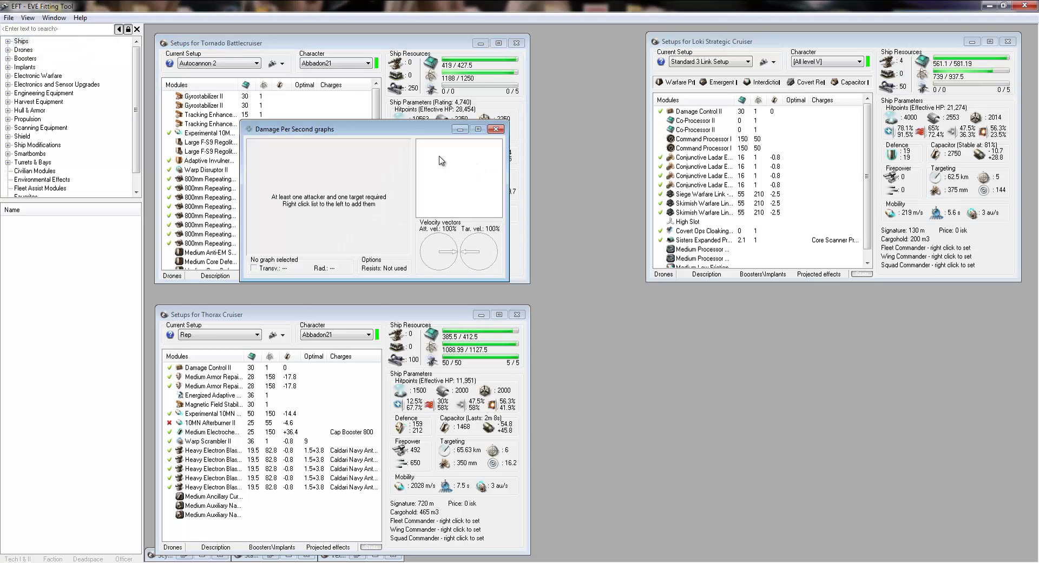
drag(370, 137, 433, 166)
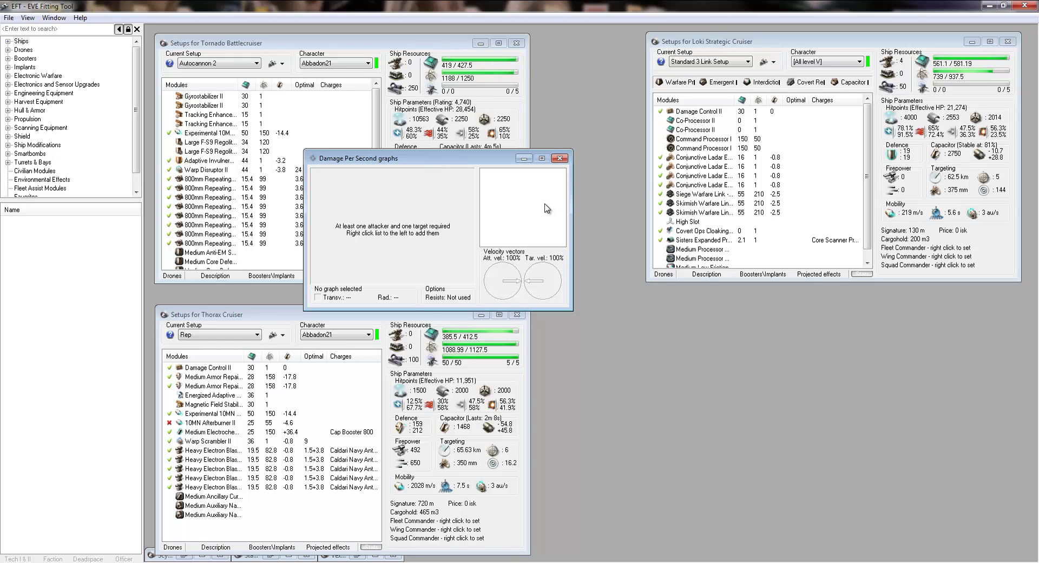
right_click(525, 194)
mouse_move(557, 199)
click(627, 198)
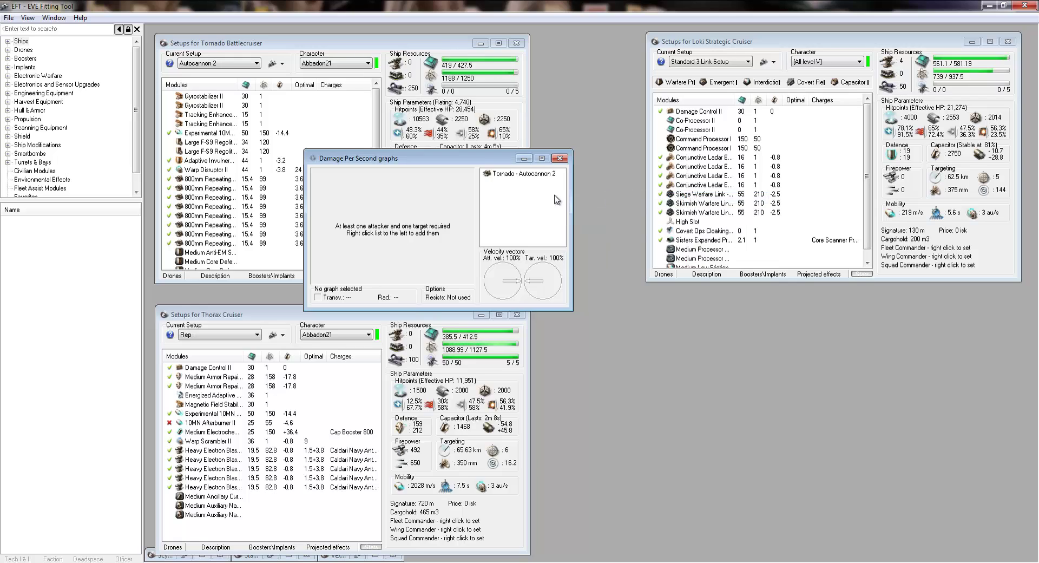
- Add the Thorax - Rep setup as the graph's target and move the graph window clear of the Tornado's module list
right_click(514, 195)
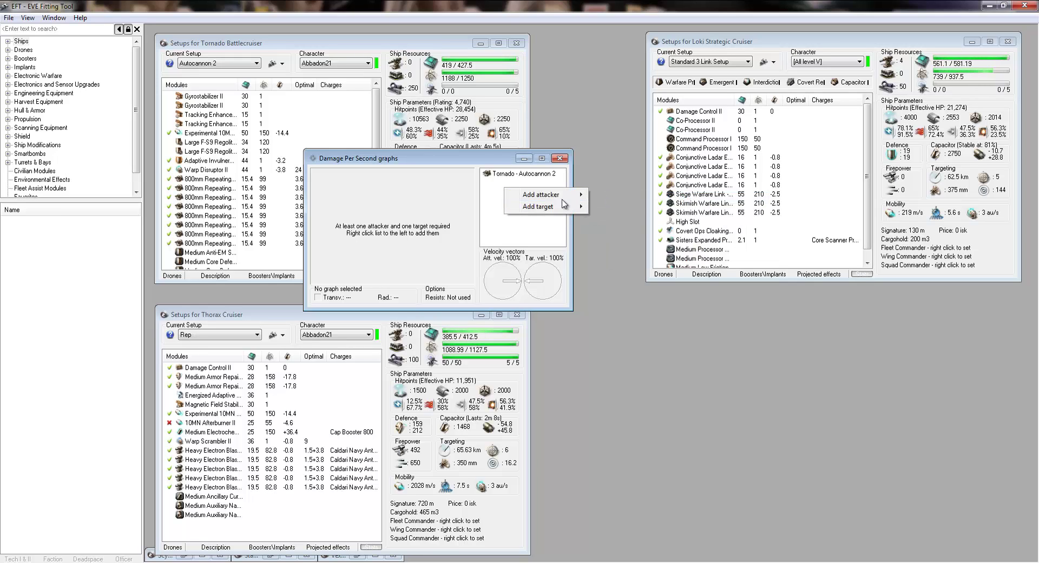
mouse_move(557, 196)
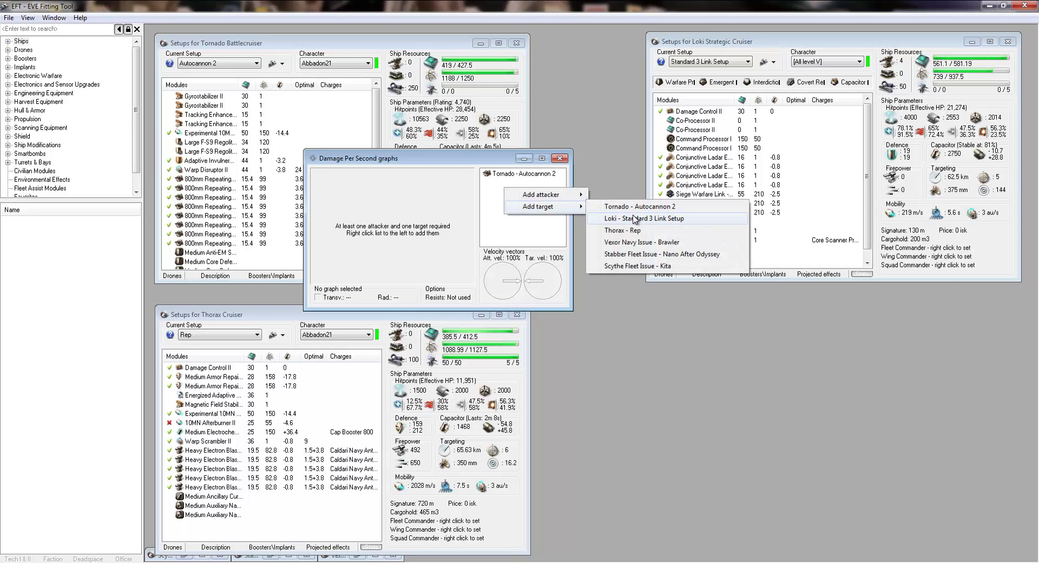
click(624, 232)
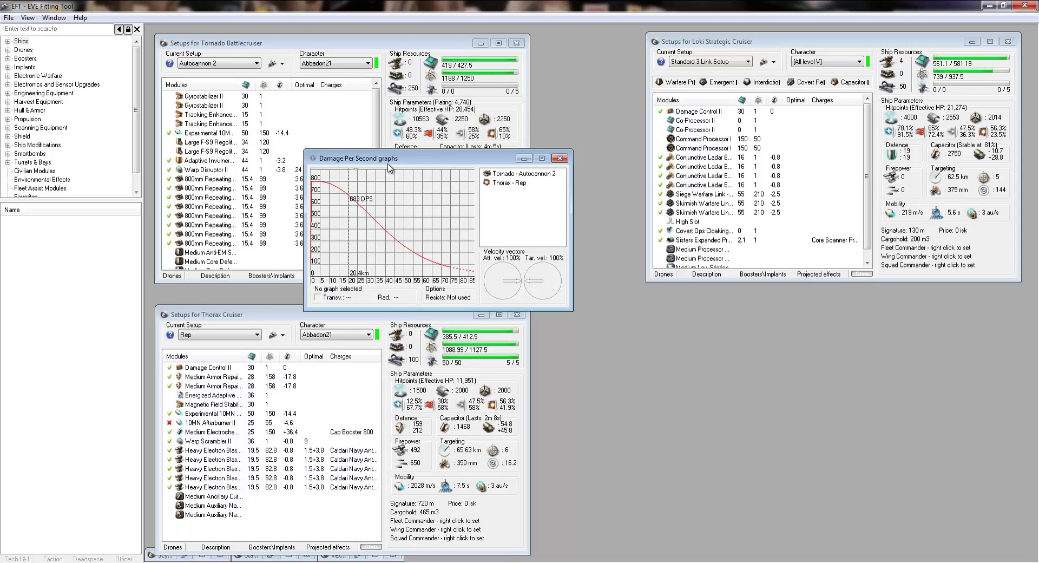
drag(398, 163, 549, 116)
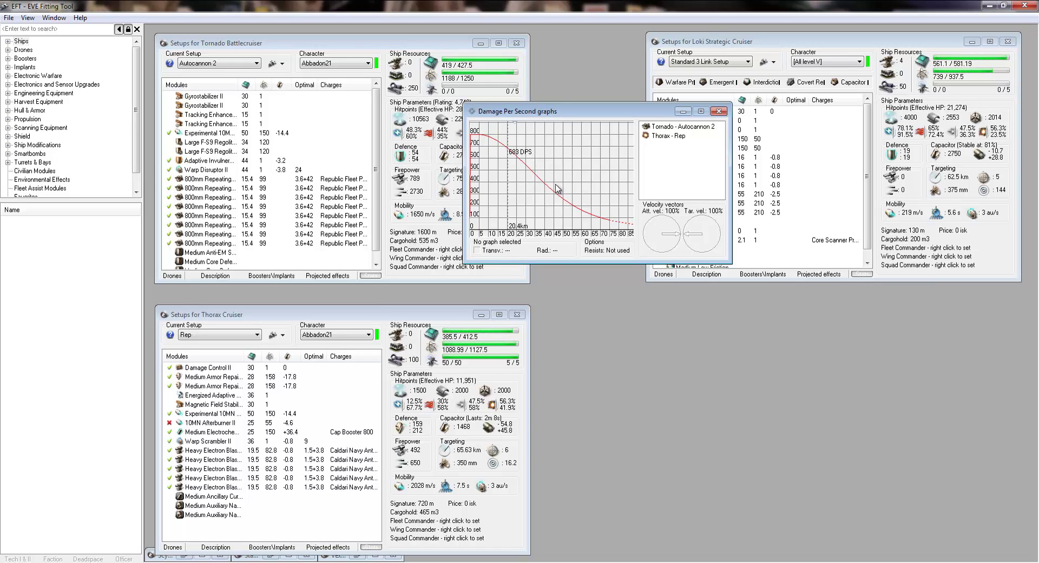
- Mark about 25.6 km on the graph and aim both velocity vectors the same way, attacker at about 83% and target at about 74%
click(517, 196)
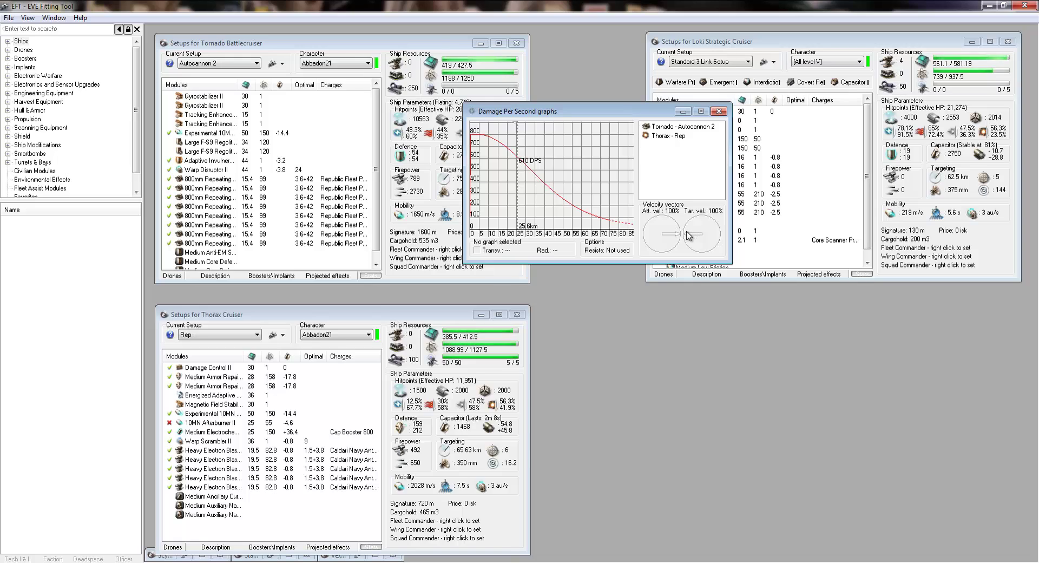
drag(688, 238, 718, 238)
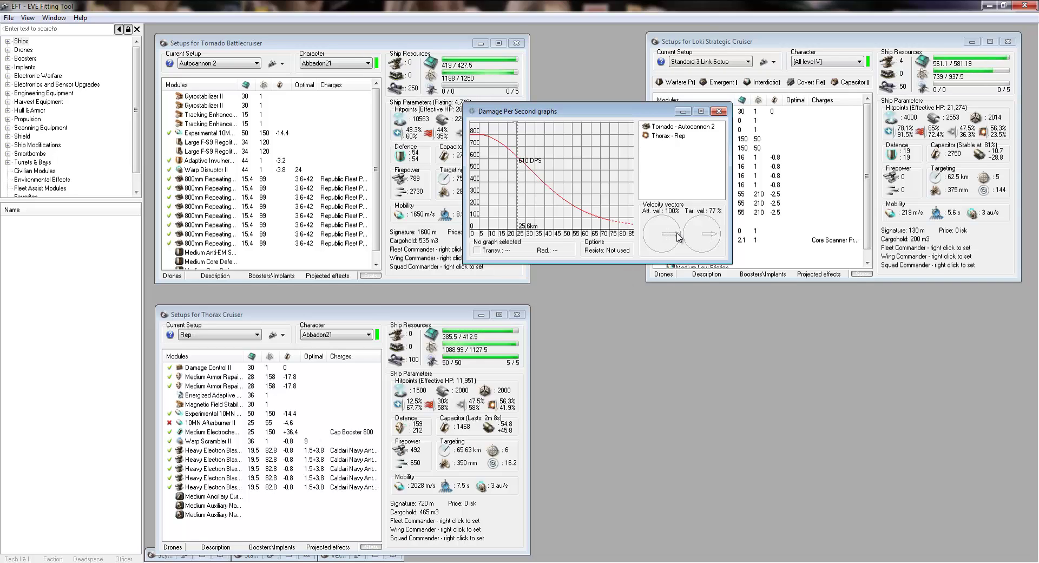
drag(670, 234, 680, 238)
click(718, 239)
click(718, 239)
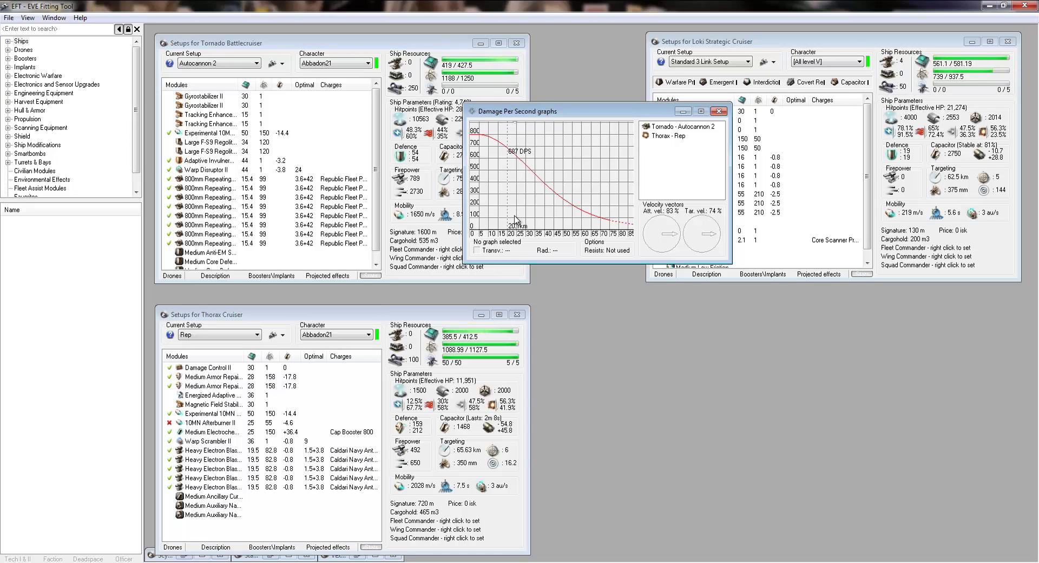
- Deactivate the Experimental 10MN propulsion module on both the Tornado and the Thorax setups
click(169, 132)
click(584, 243)
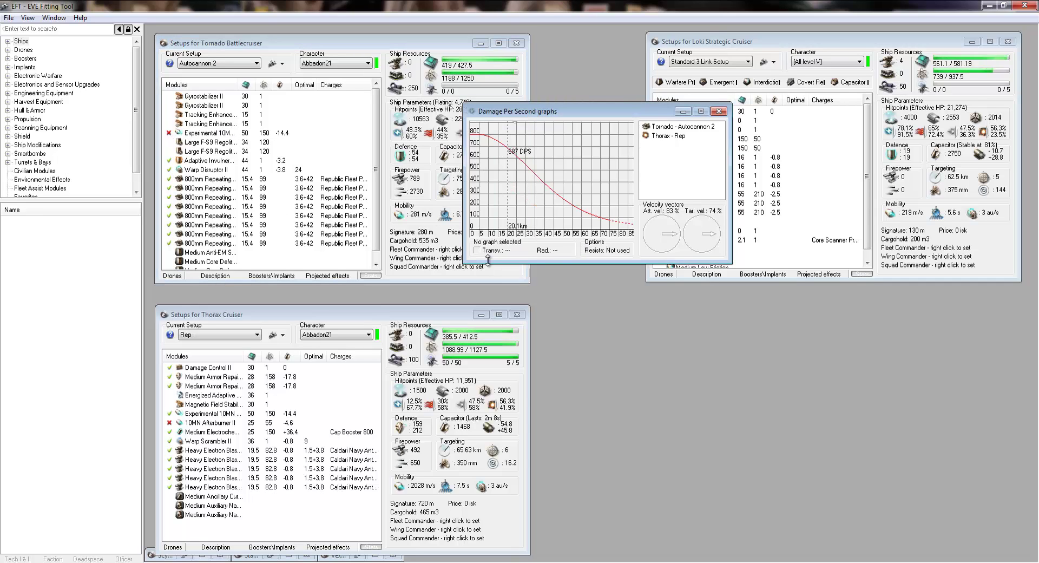
click(168, 414)
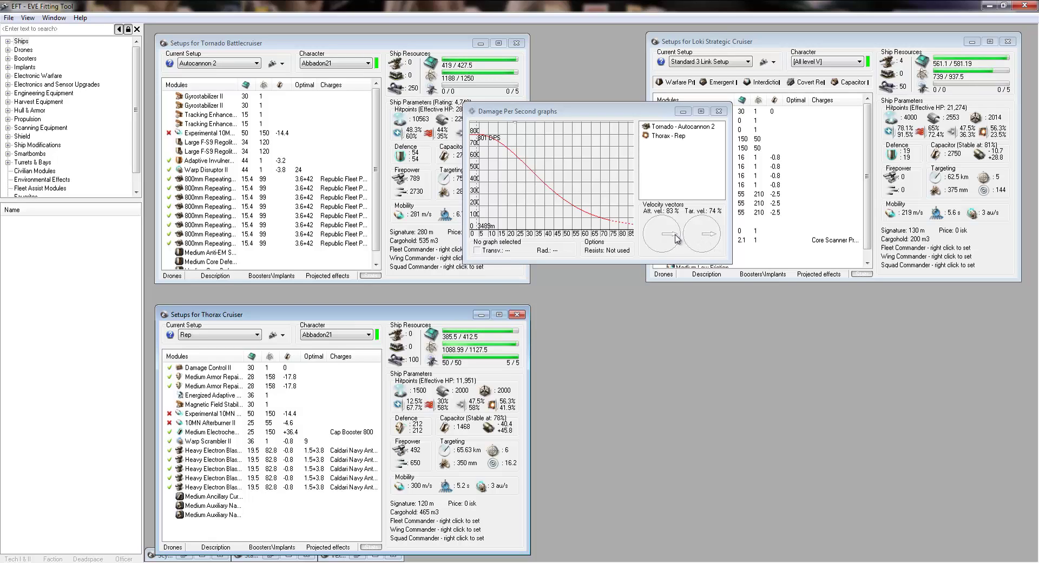
- Try a perpendicular attacker velocity vector, return it toward the target at about 77%, and move the graph window below the Loki setup
mouse_move(677, 238)
mouse_down()
mouse_move(666, 215)
mouse_move(666, 226)
mouse_up()
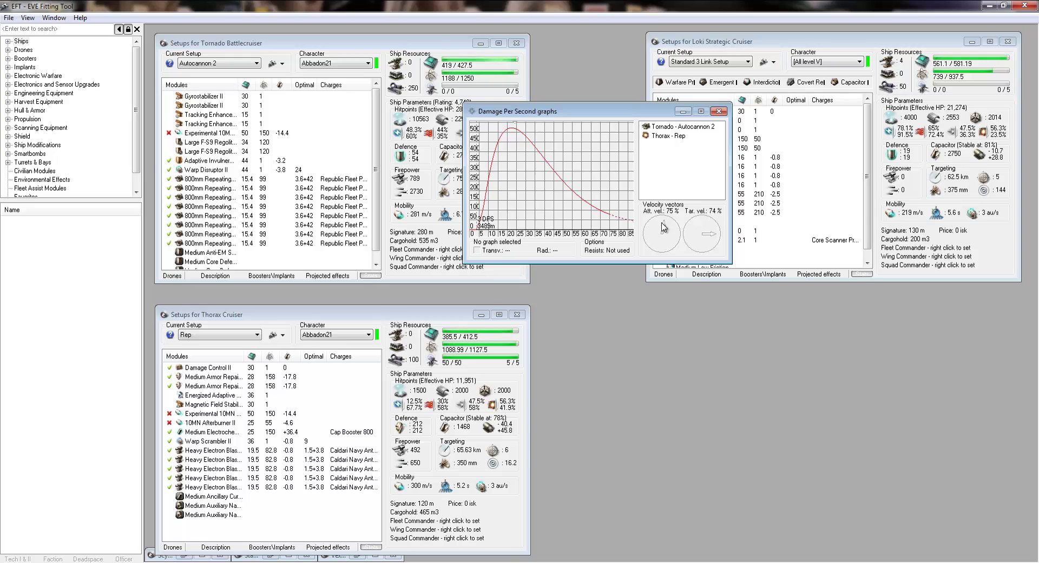
drag(665, 229, 678, 238)
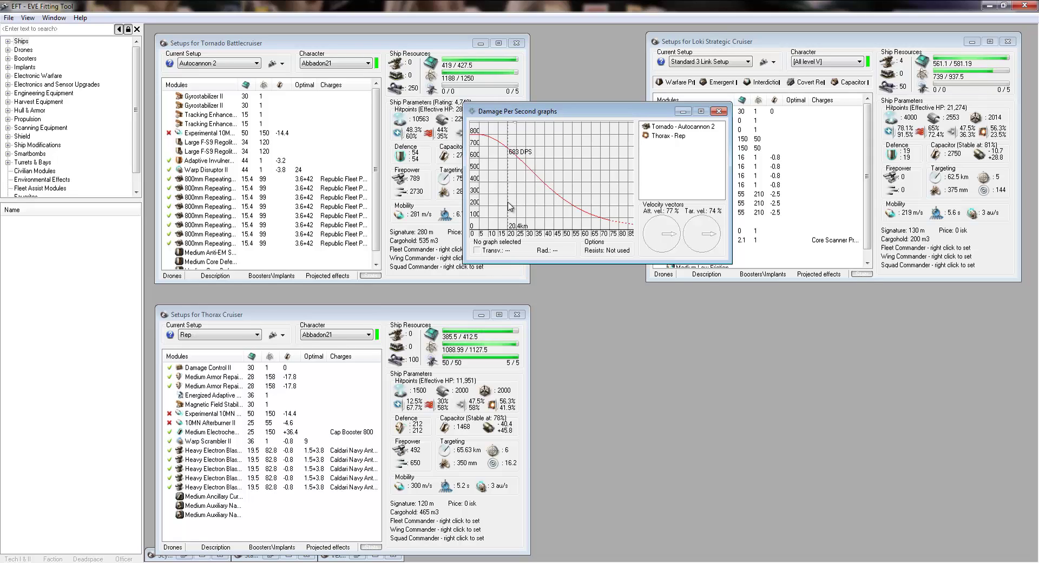
drag(520, 115, 617, 308)
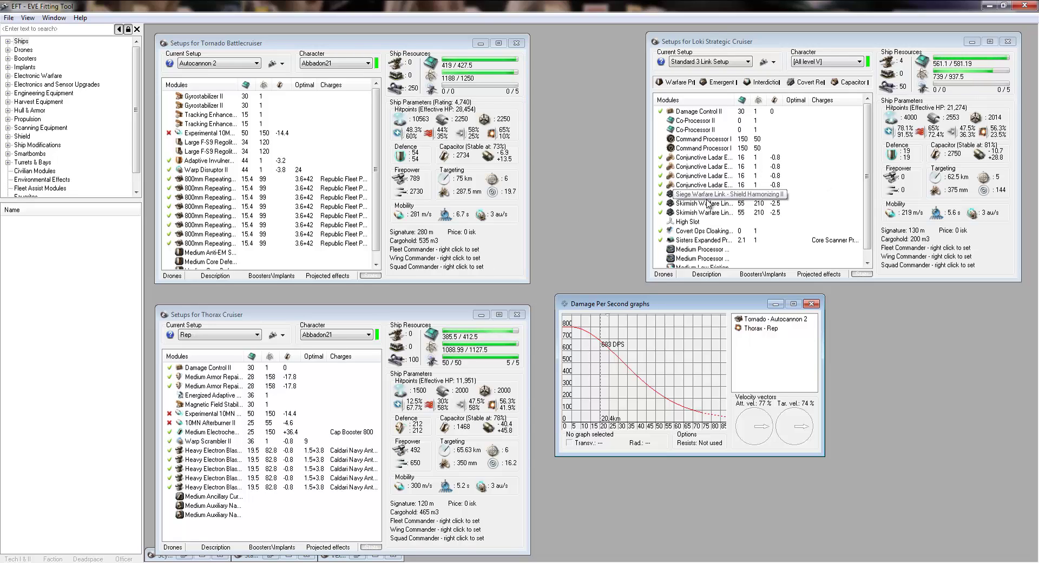
click(866, 203)
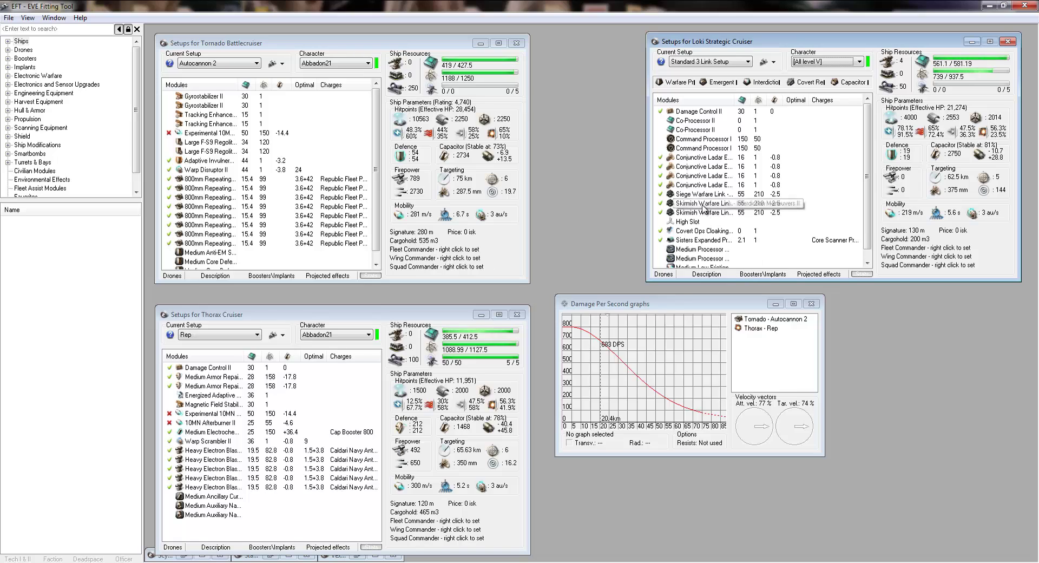
click(763, 87)
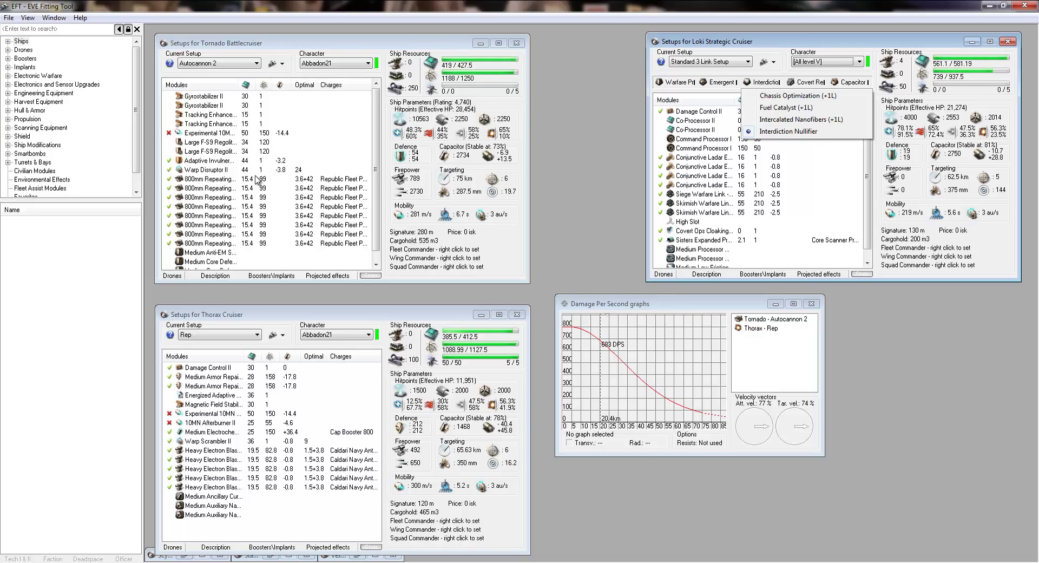
click(788, 131)
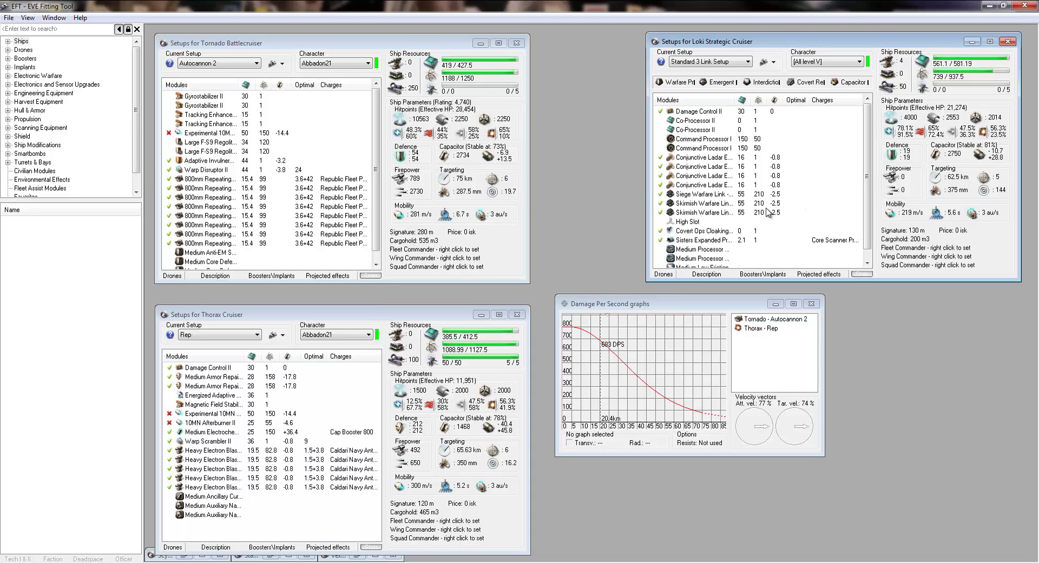
click(810, 62)
click(810, 70)
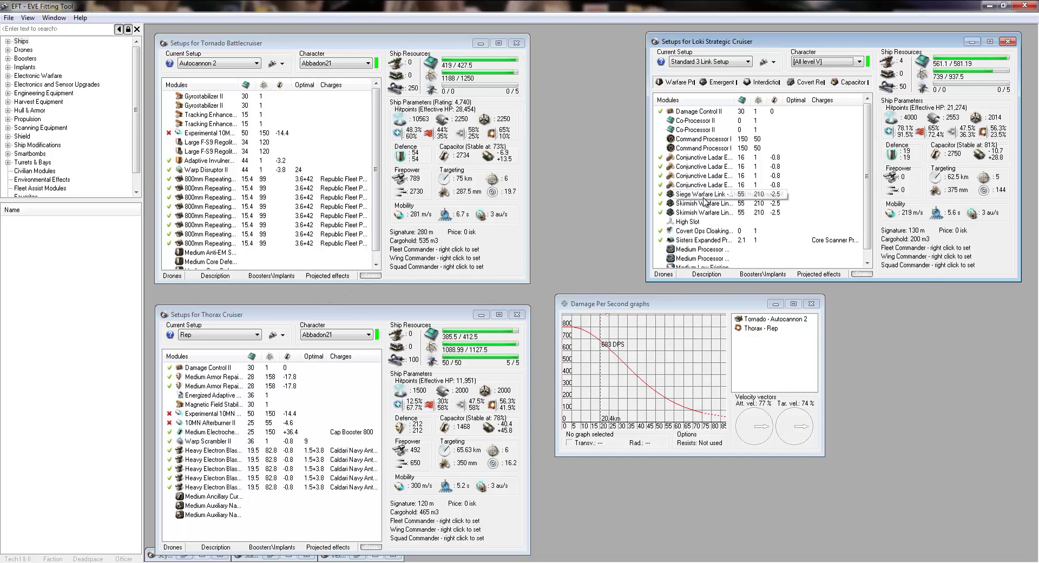
- Give the Tornado's squad commander the [All level V] character bonuses and try switching them to the Loki (Standard 3 Link Setup) ship
right_click(422, 271)
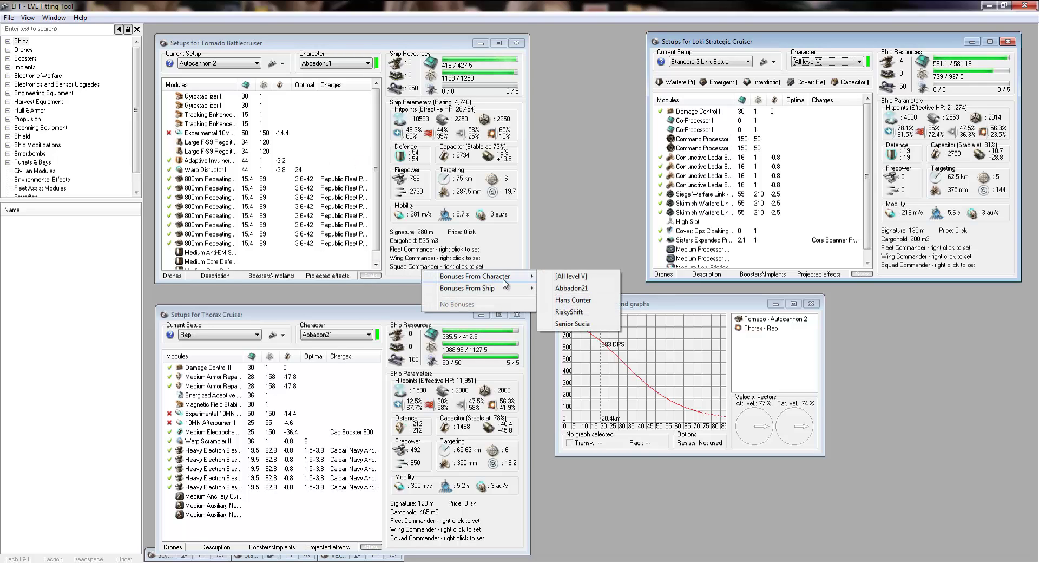
mouse_move(514, 291)
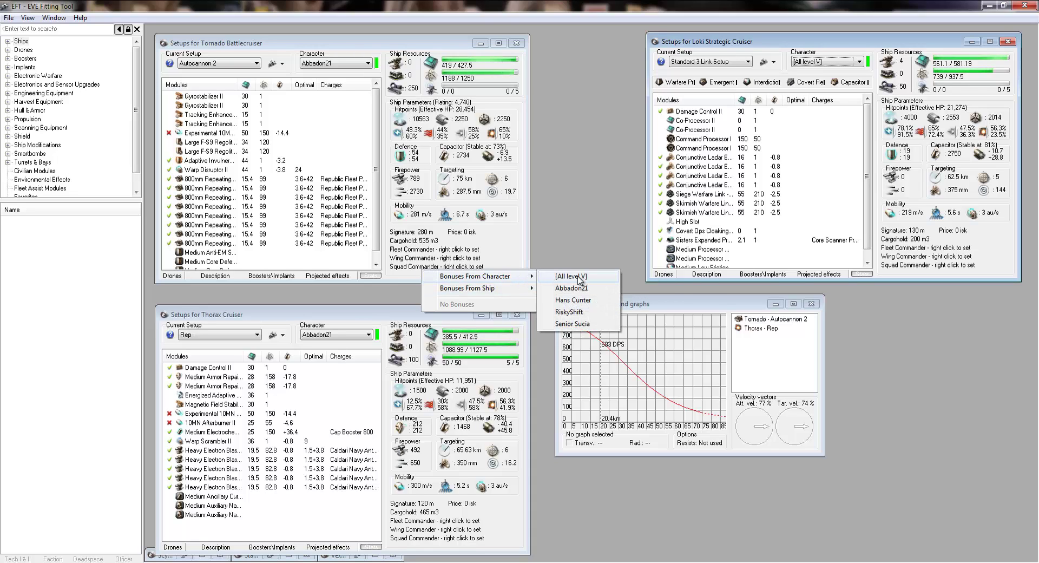
click(580, 277)
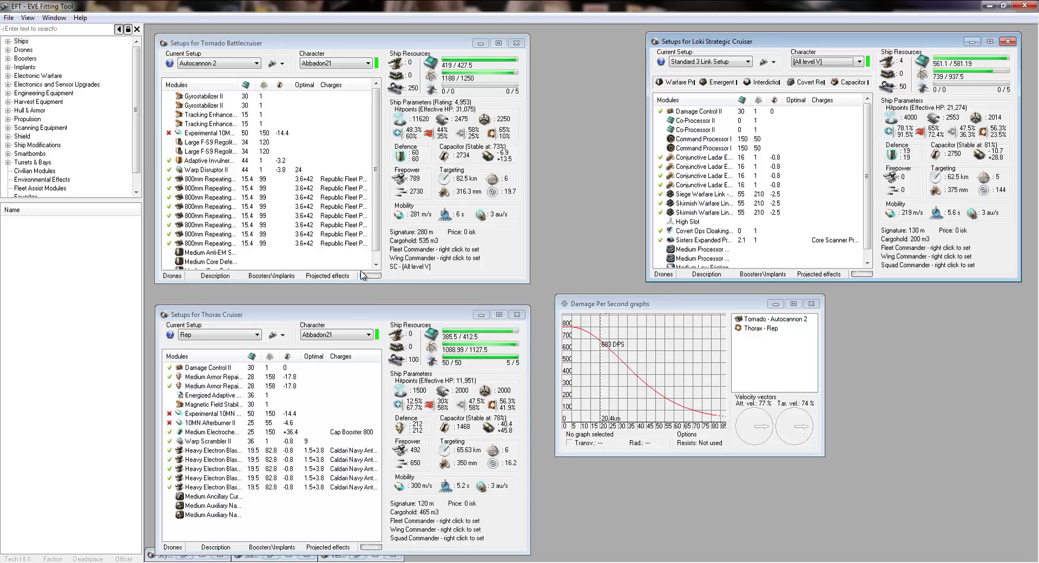
right_click(393, 271)
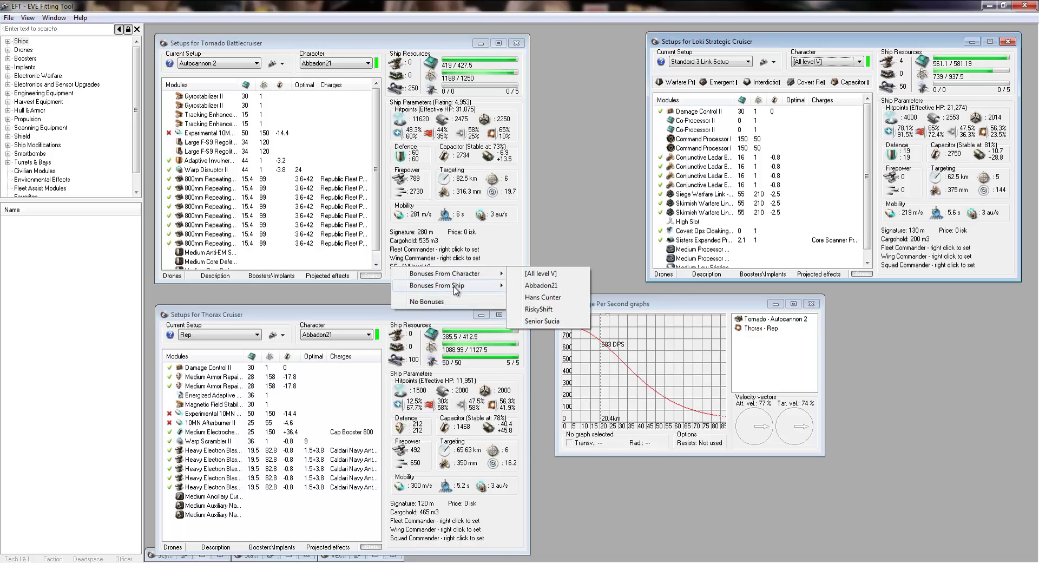
mouse_move(461, 291)
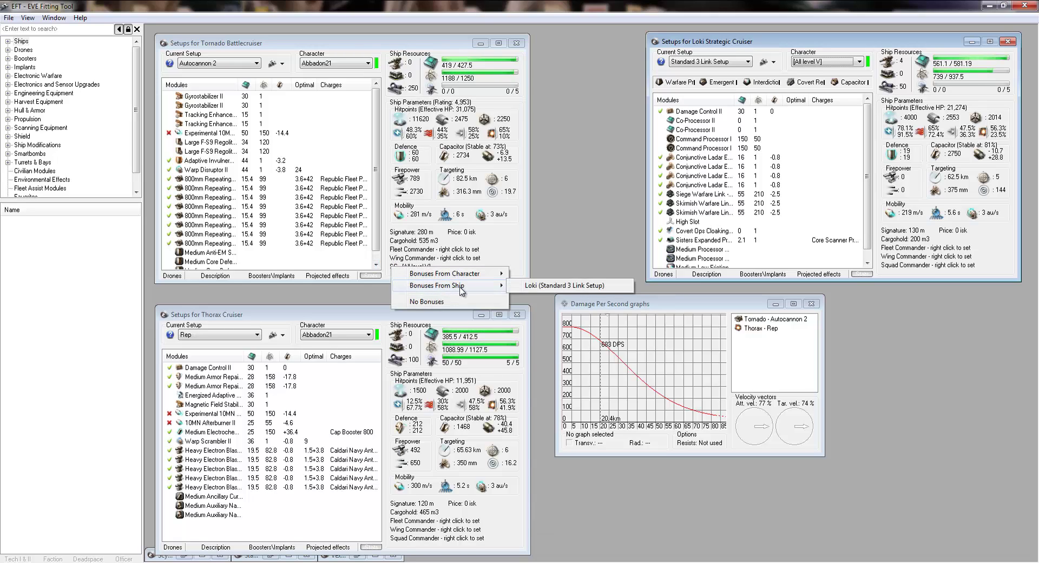
click(565, 286)
- Reactivate the Tornado's Experimental 10MN module and set its squad commander to no bonuses
click(169, 133)
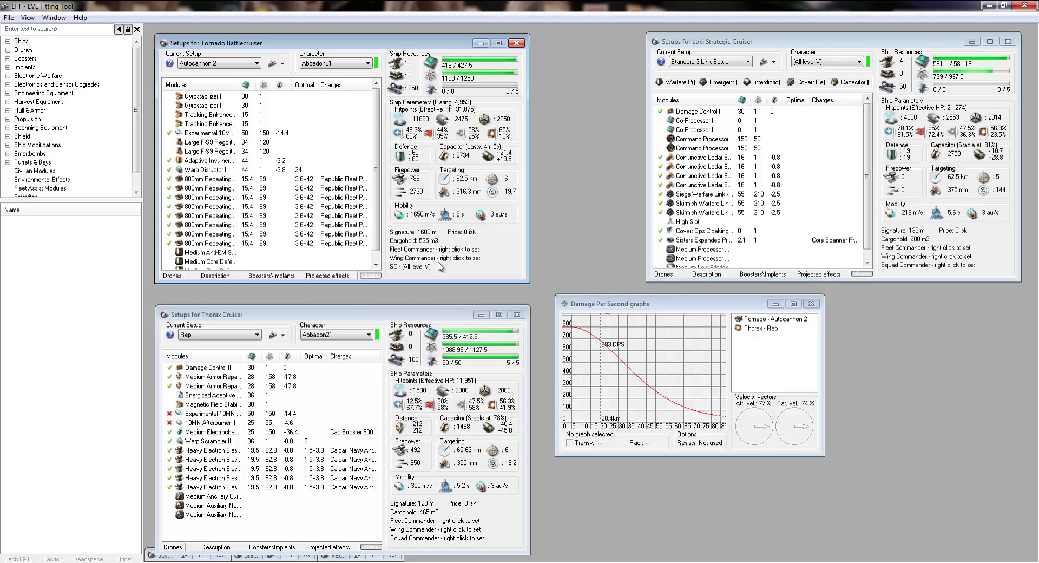
right_click(395, 270)
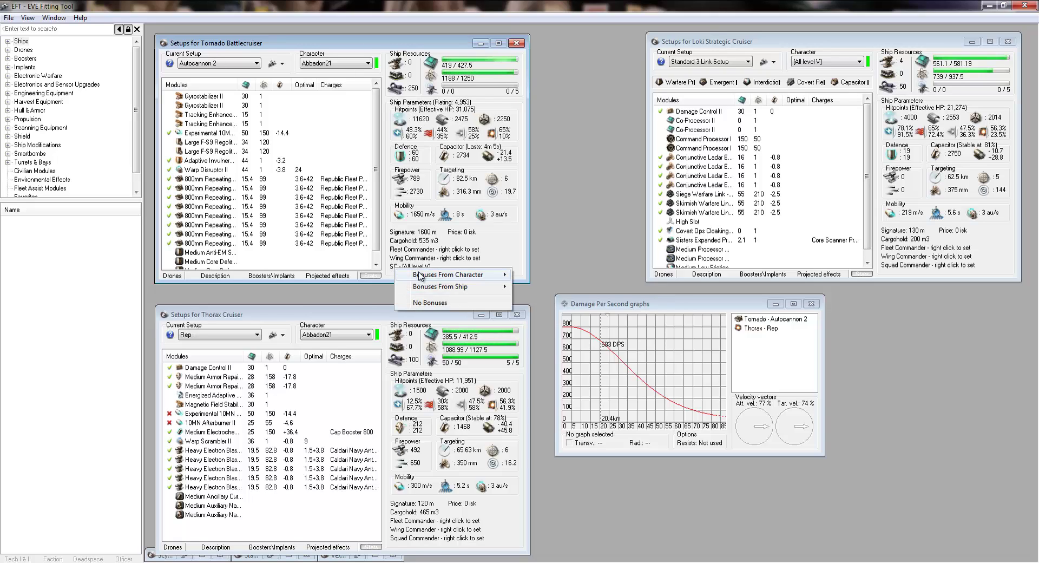
click(422, 305)
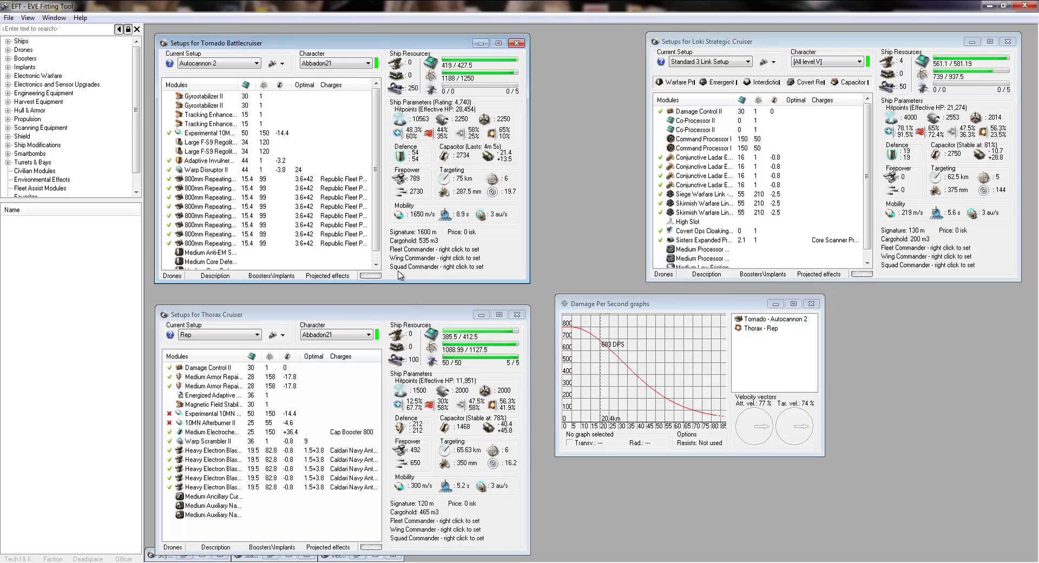
- Set the Tornado's squad commander to take ship bonuses from Loki (Standard 3 Link Setup)
right_click(405, 268)
mouse_move(492, 287)
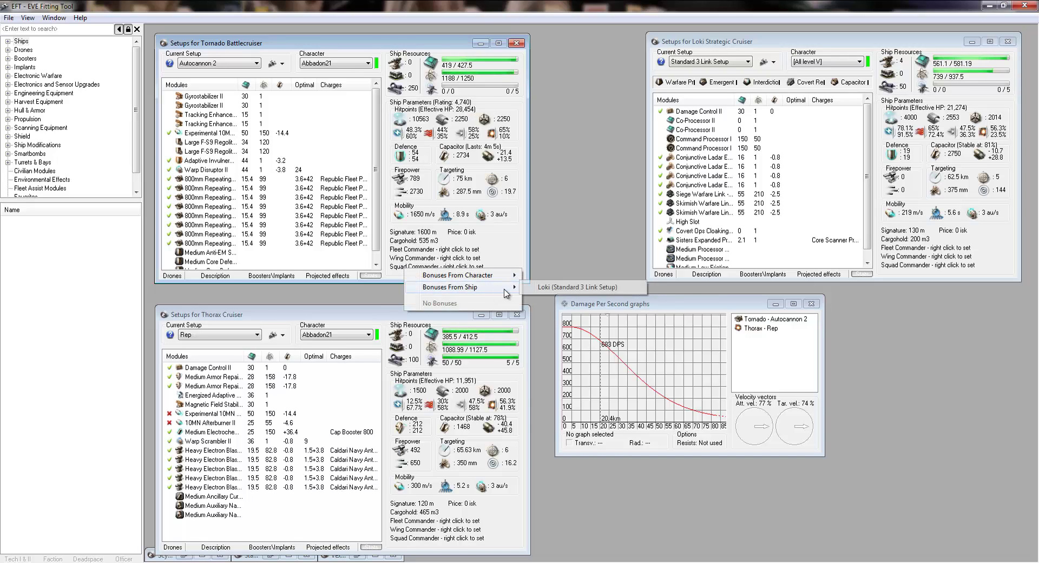
click(547, 287)
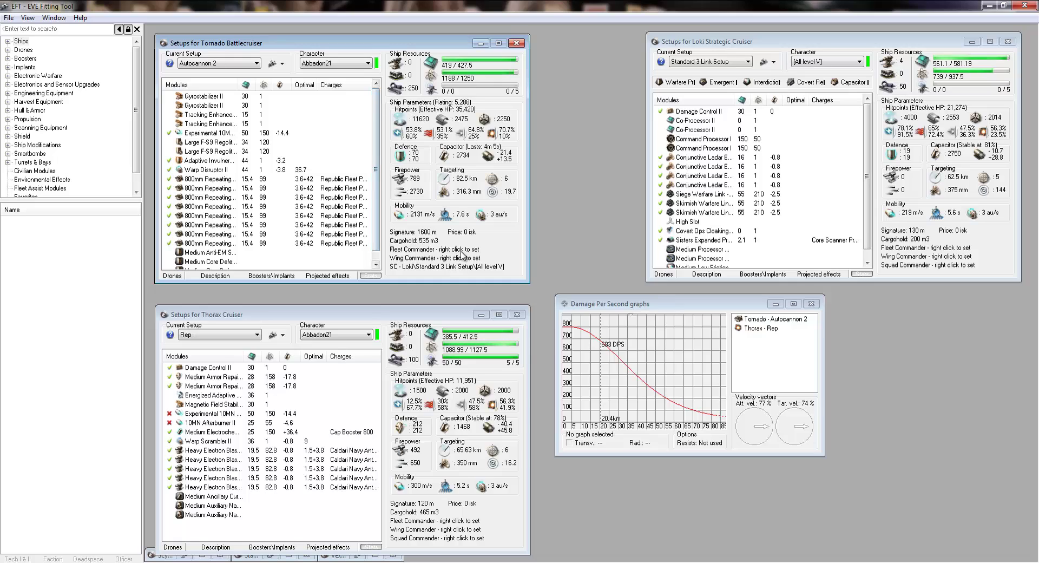
- Check the Tornado's Warp Disruptor II range and read the DPS graph at about 30 km
click(207, 170)
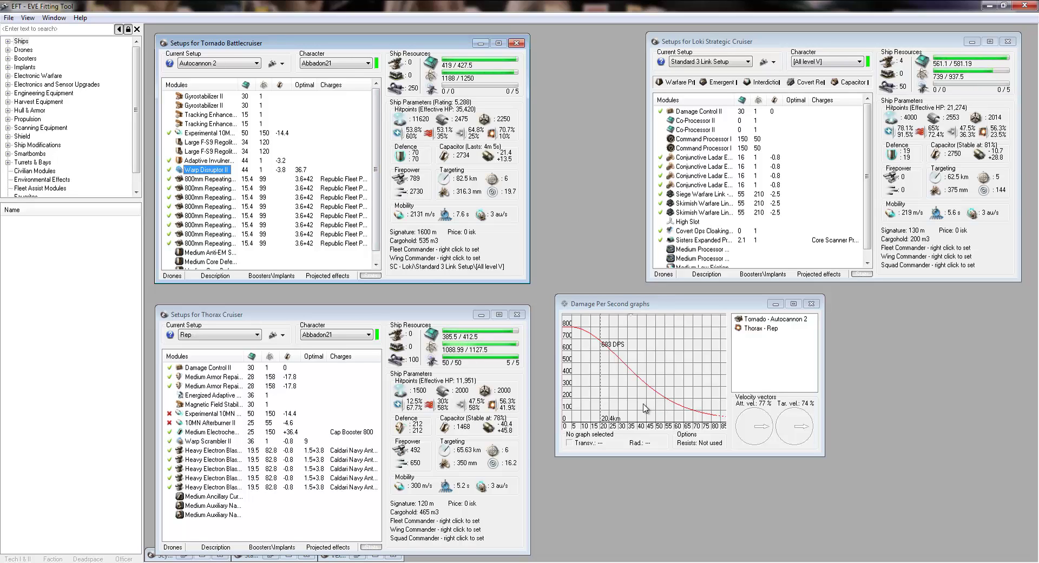
click(619, 403)
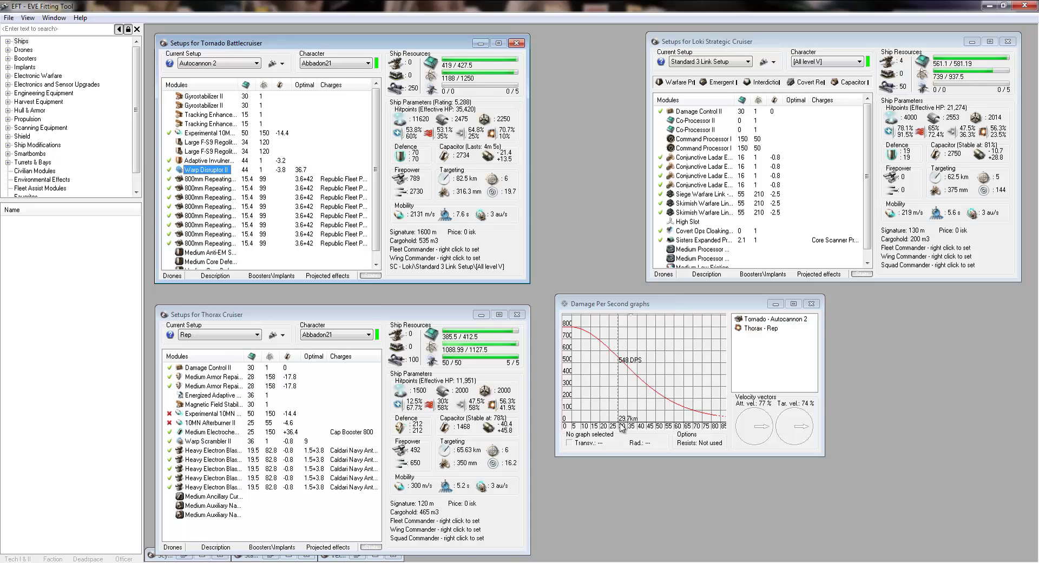
click(621, 390)
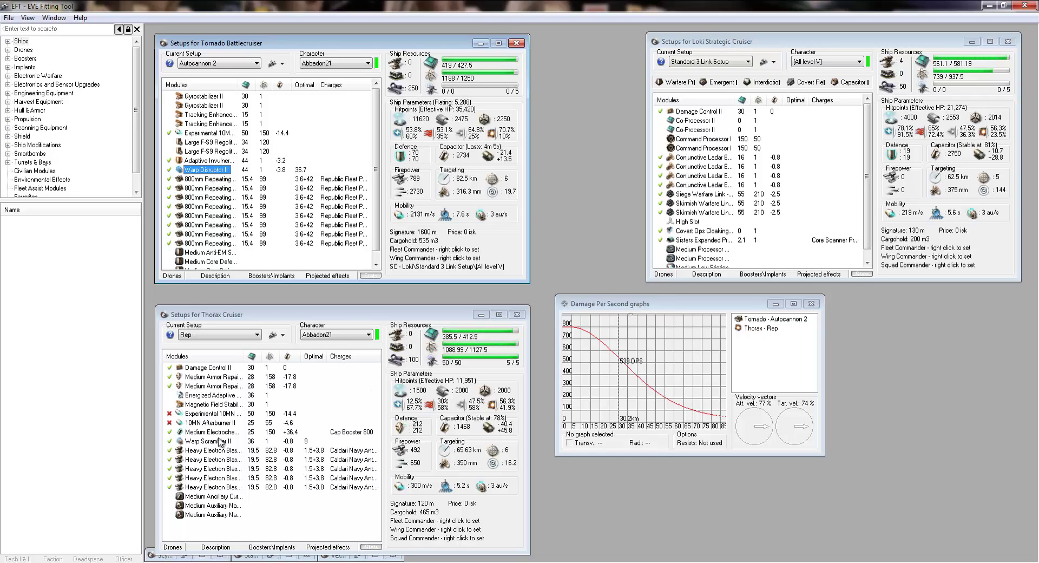
- Reactivate the Thorax's Experimental 10MN module and try its 10MN Afterburner II on and off again
click(169, 415)
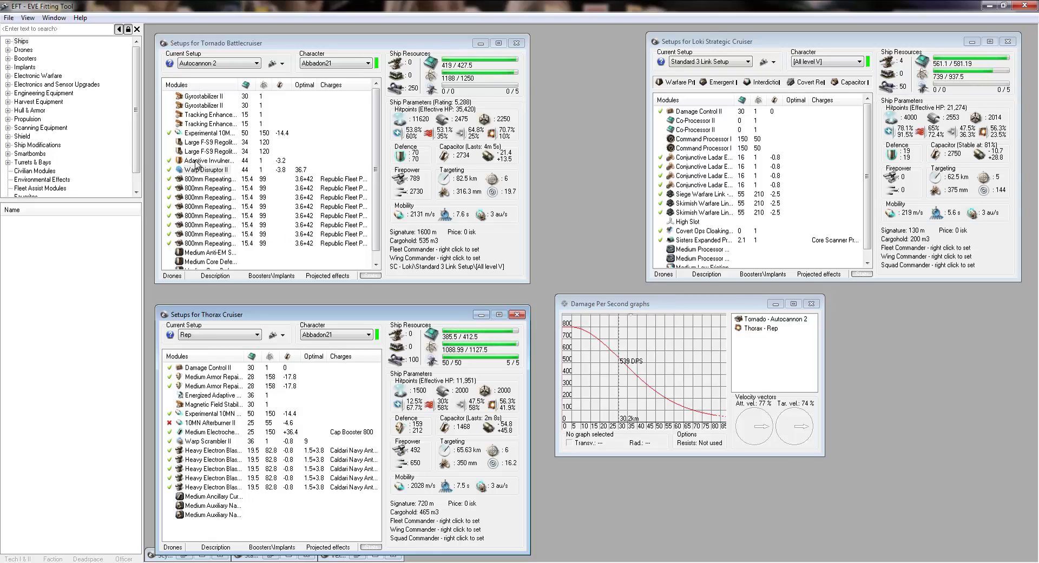
click(169, 422)
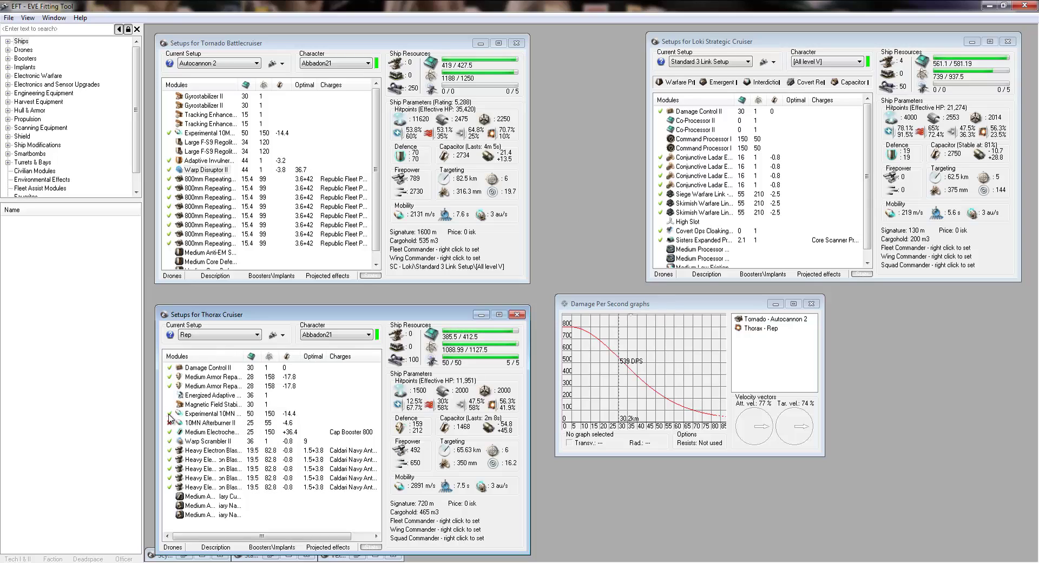
click(169, 422)
- Switch the Experimental 10MN modules of the Tornado and the Thorax off and back on to compare speeds
click(168, 134)
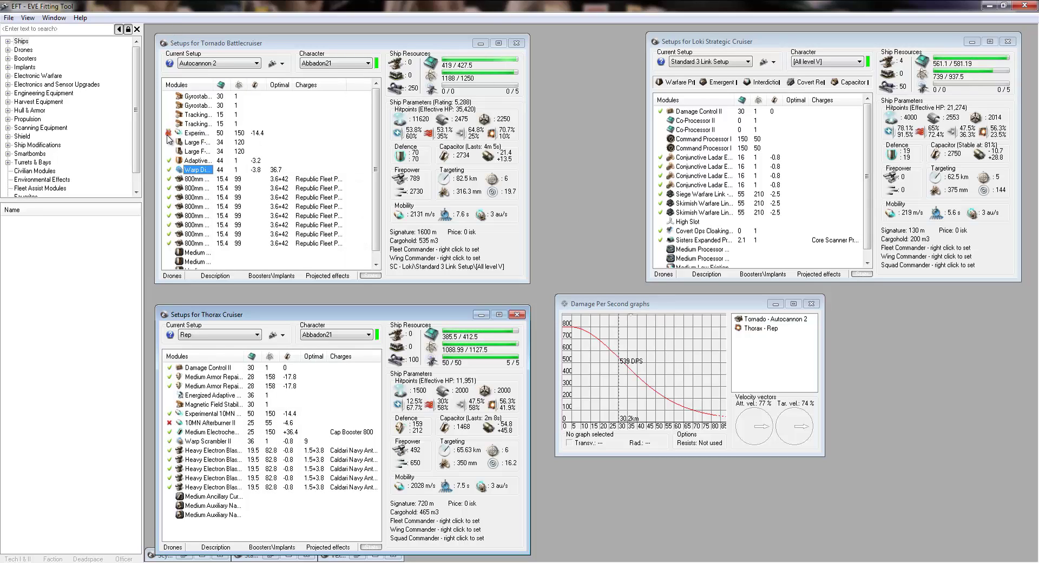
click(167, 136)
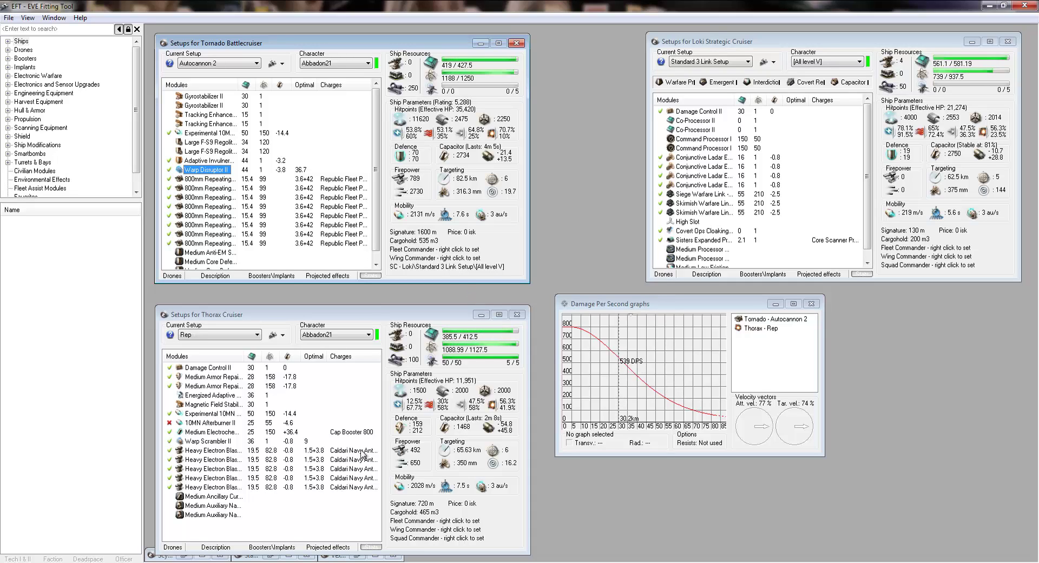
click(165, 416)
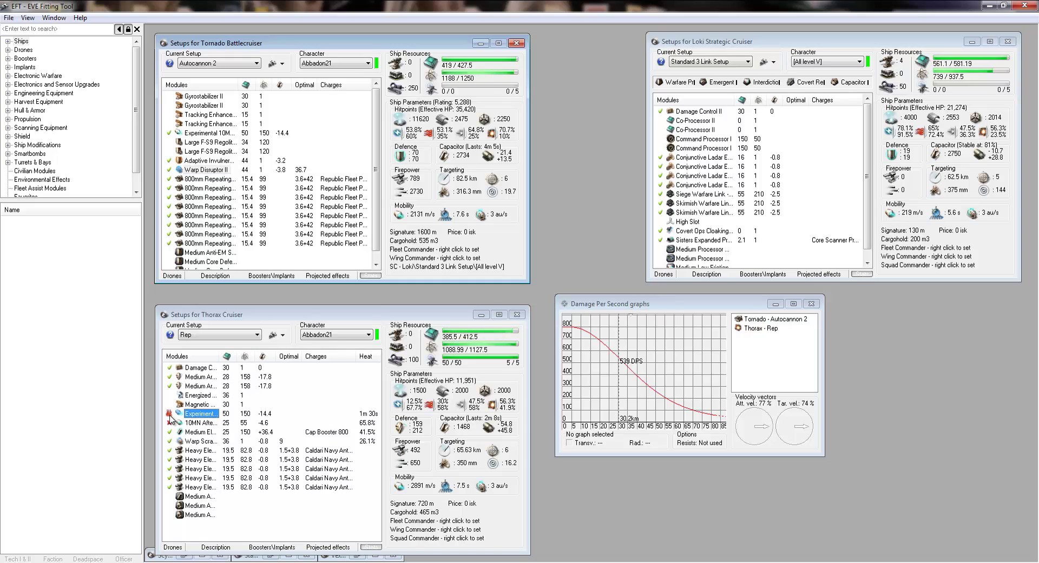
click(169, 422)
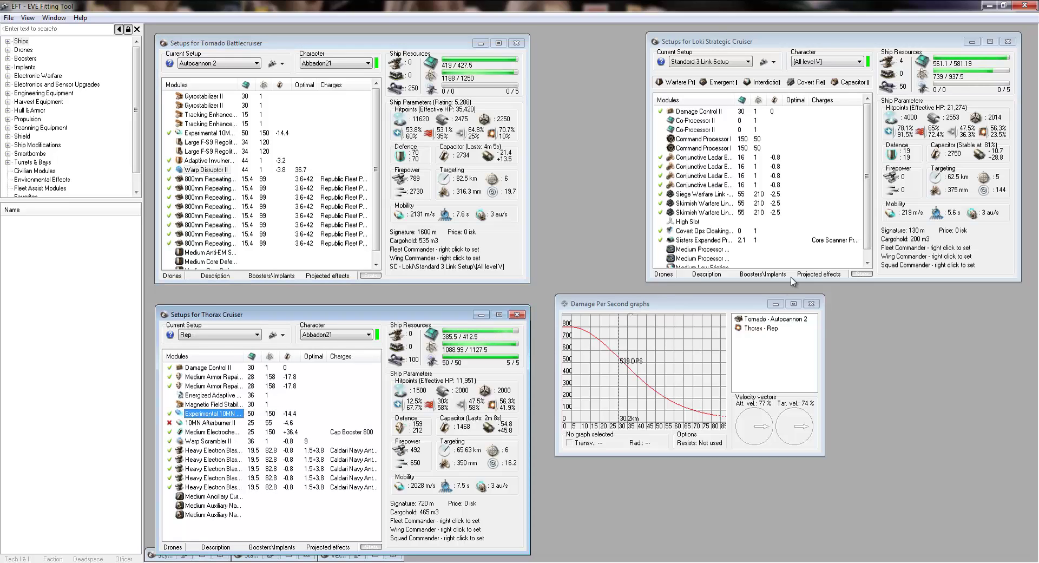